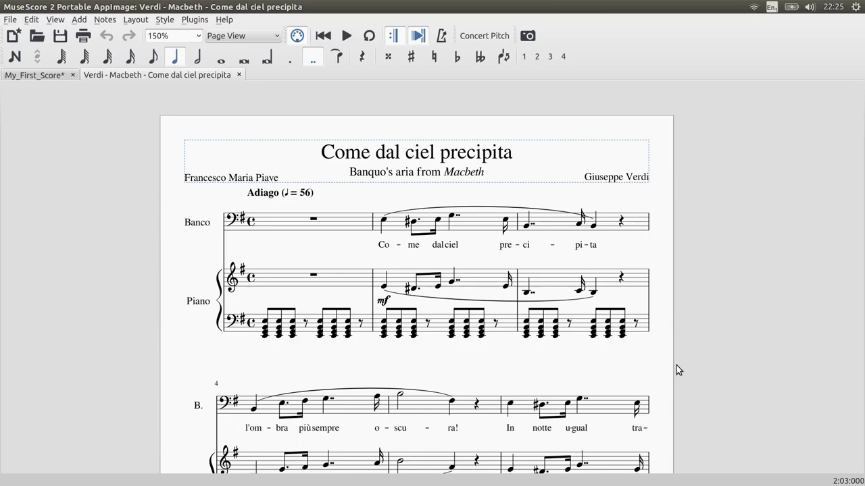
# Switch to the My_First_Score tab and start note input at bar 1.
pyautogui.moveTo(668, 391)
pyautogui.mouseDown()
pyautogui.moveTo(665, 172)
pyautogui.moveTo(664, 426)
pyautogui.moveTo(665, 384)
pyautogui.mouseUp()
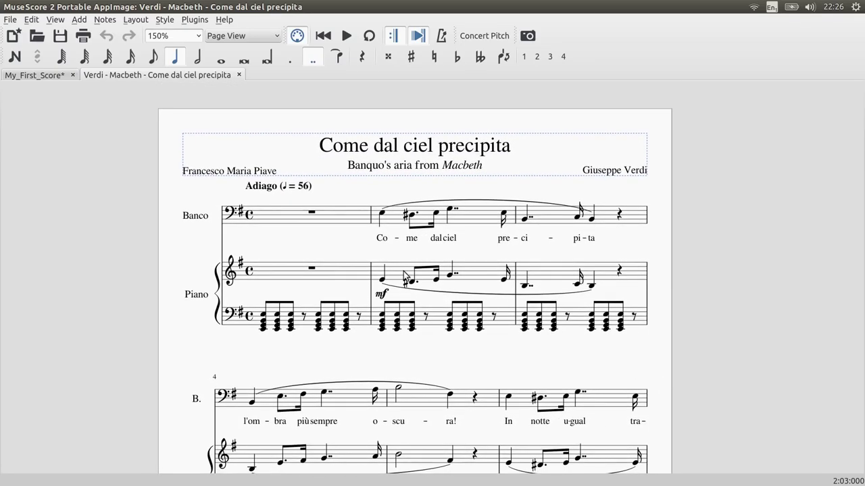
pyautogui.click(48, 74)
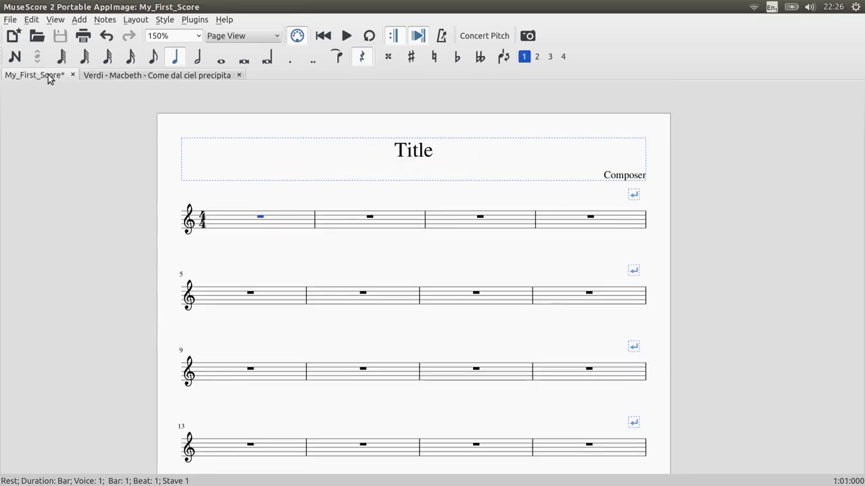
pyautogui.click(251, 224)
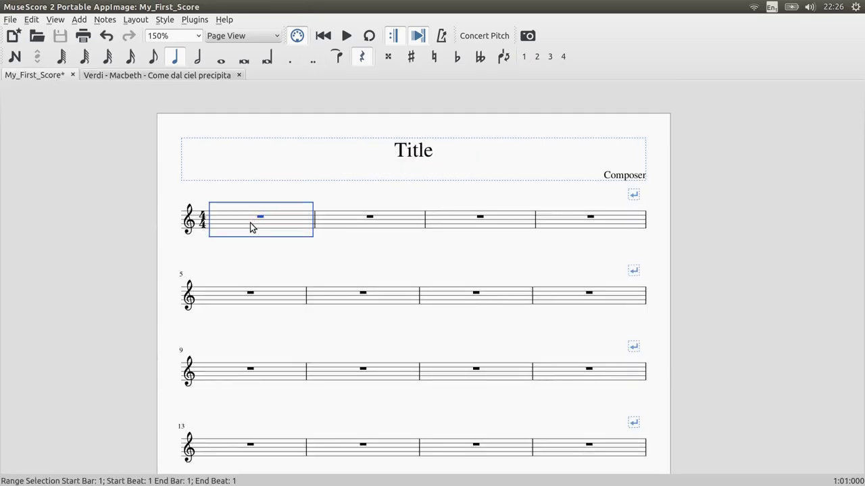
pyautogui.press('n')
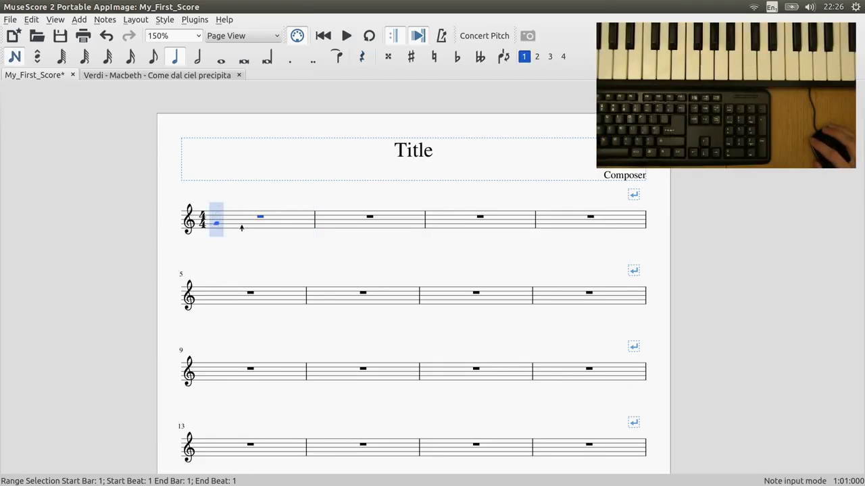
# Fill bar 1 with F and A crotchets, two C quavers and a C crotchet.
pyautogui.click(241, 225)
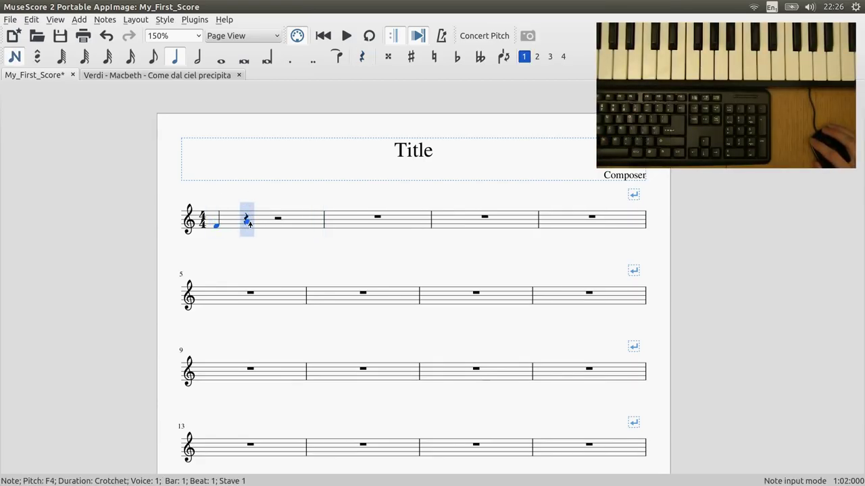
pyautogui.click(248, 221)
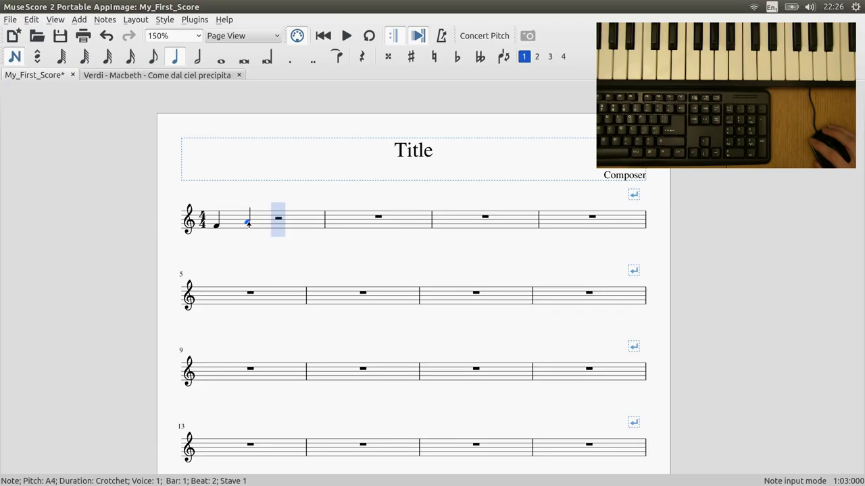
pyautogui.click(154, 59)
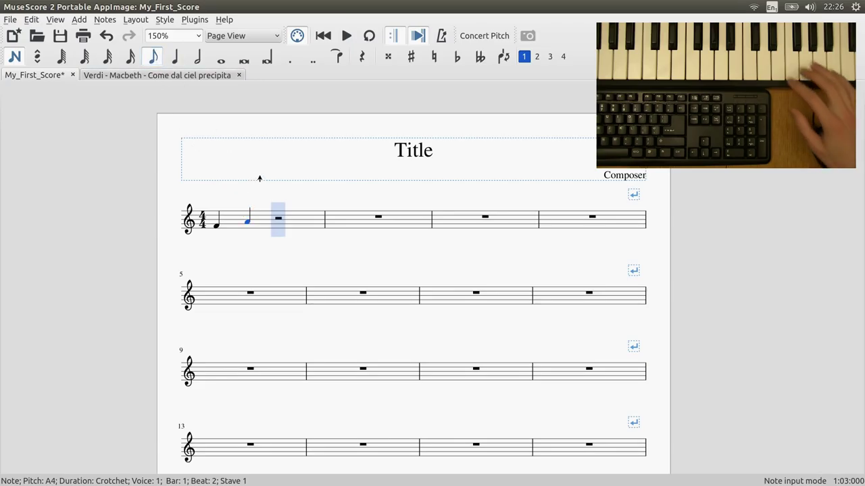
pyautogui.press('c')
pyautogui.press('c')
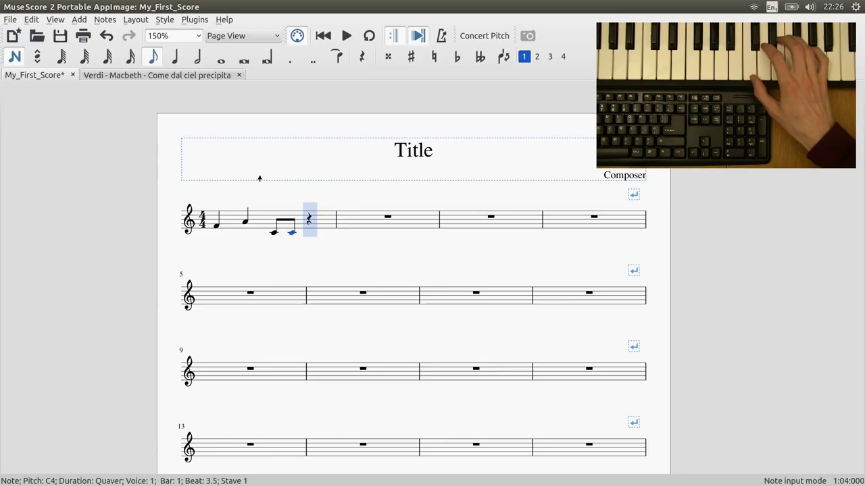
pyautogui.click(177, 58)
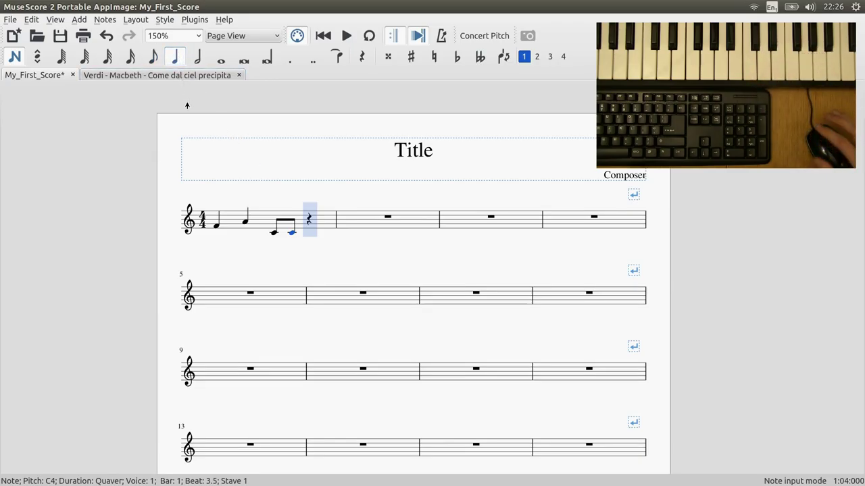
pyautogui.press('c')
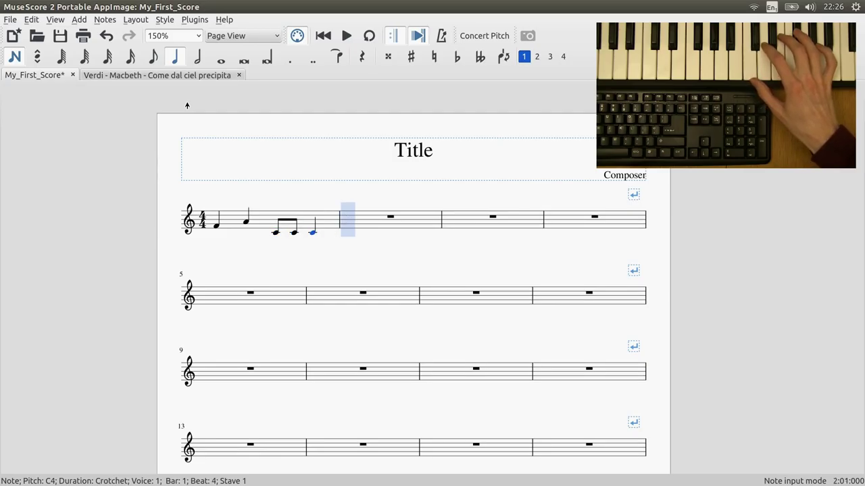
# Start bar 2 with a C crotchet followed by a C minim.
pyautogui.press('c')
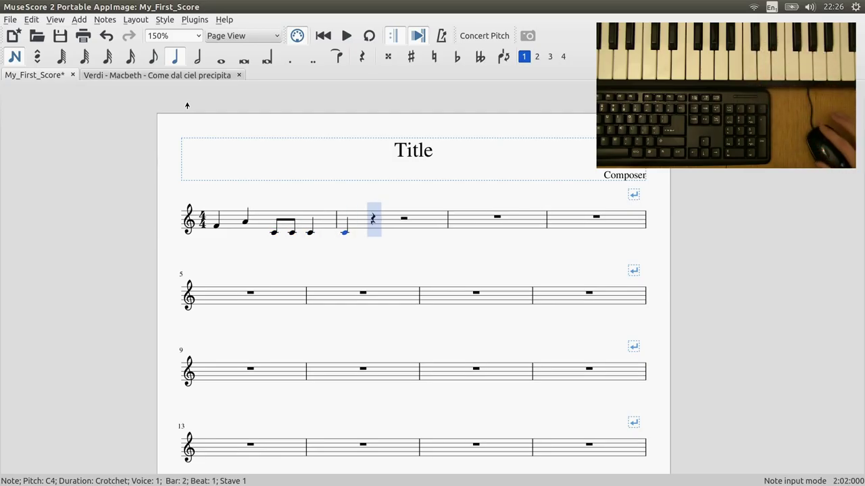
pyautogui.click(198, 57)
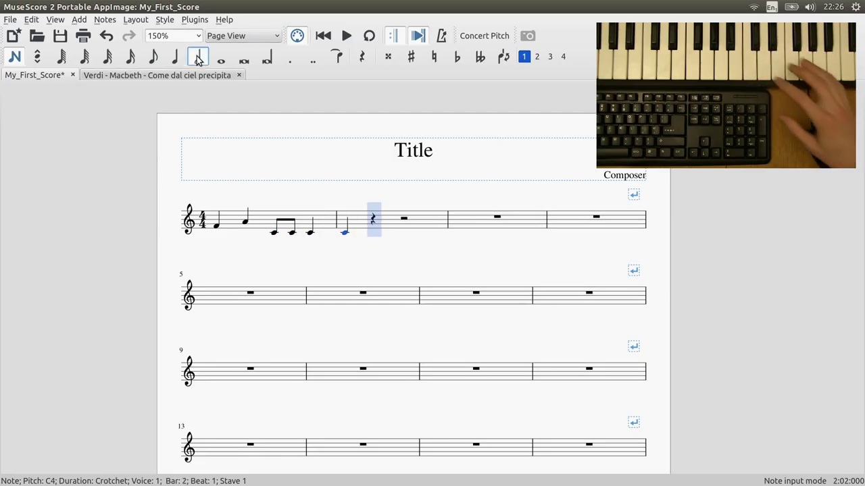
pyautogui.press('c')
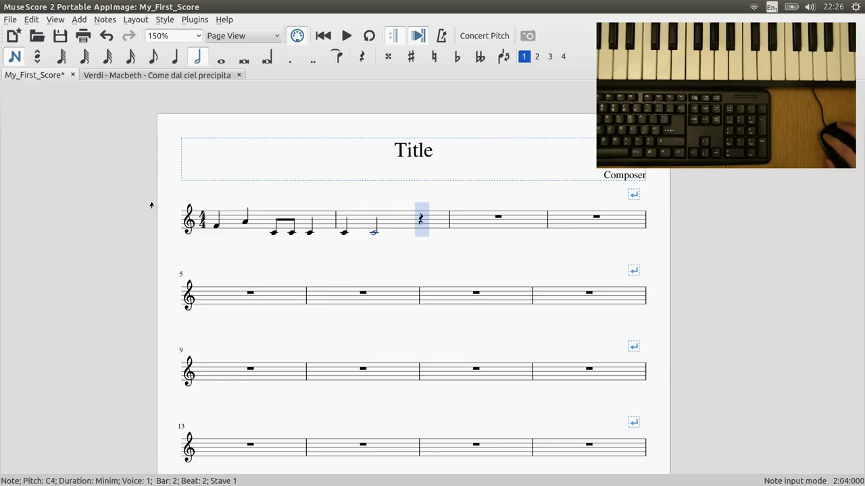
# Bring MuseScore 3 forward and set note input mode to Realtime (automatic).
pyautogui.moveTo(1, 266)
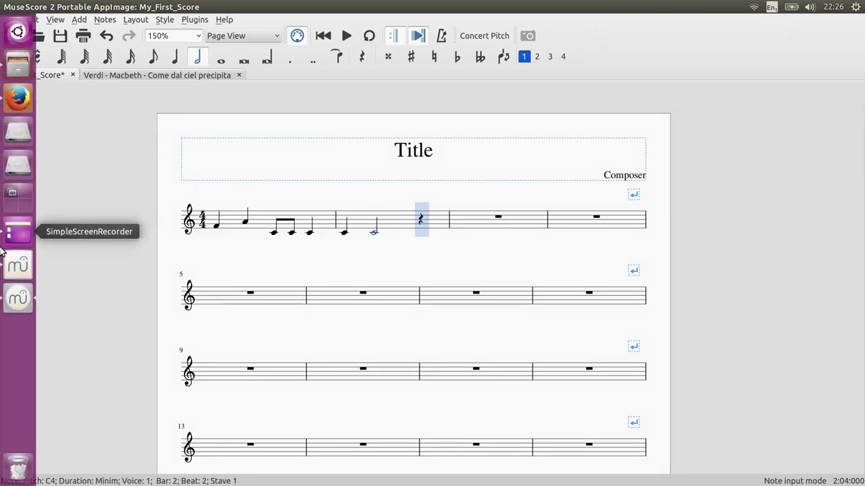
pyautogui.click(16, 267)
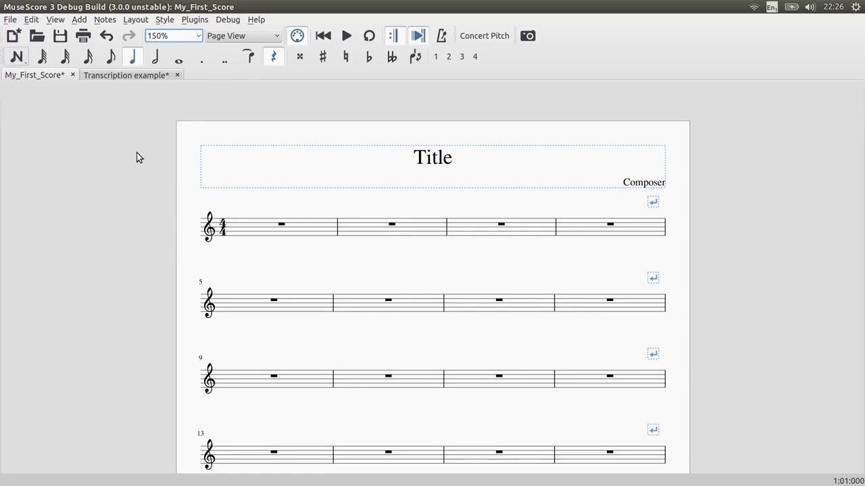
pyautogui.click(22, 64)
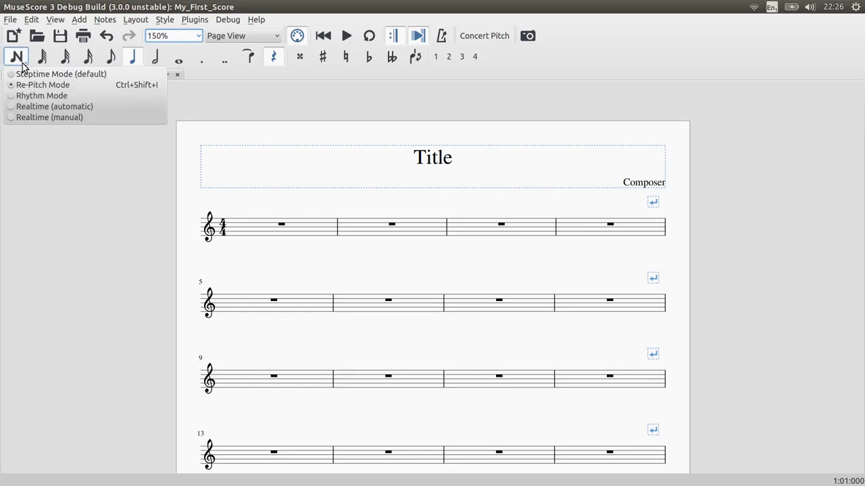
pyautogui.click(117, 106)
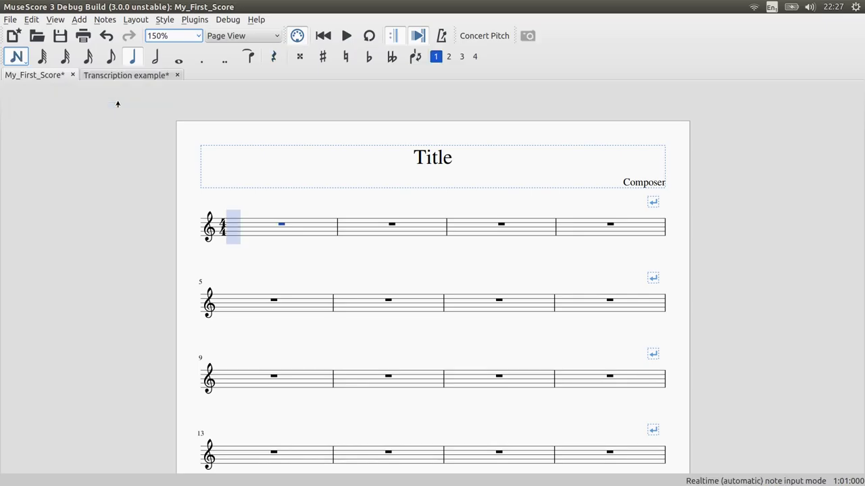
# Set the realtime duration to quavers and record bars 1–6 from the MIDI keyboard.
pyautogui.click(110, 58)
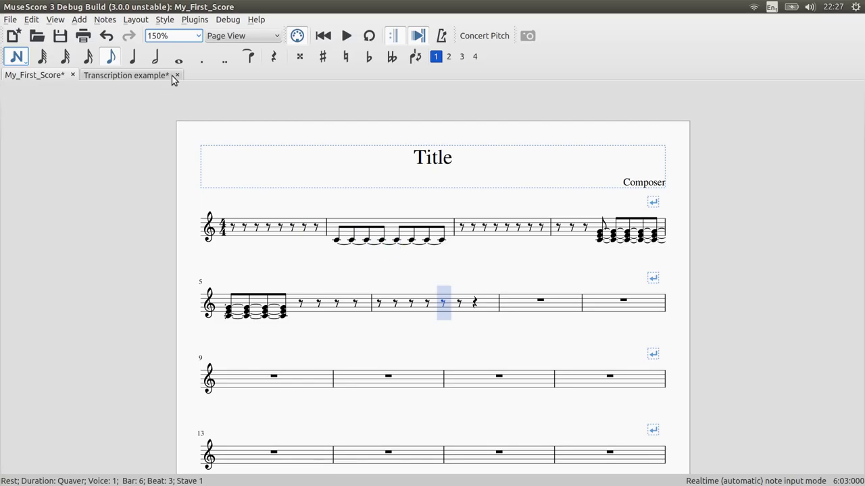
# Export the score as a MIDI file.
pyautogui.click(12, 20)
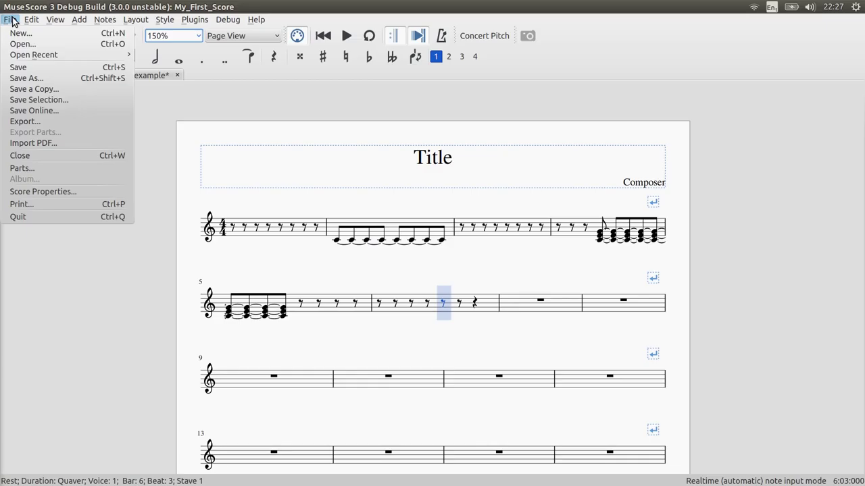
pyautogui.click(25, 125)
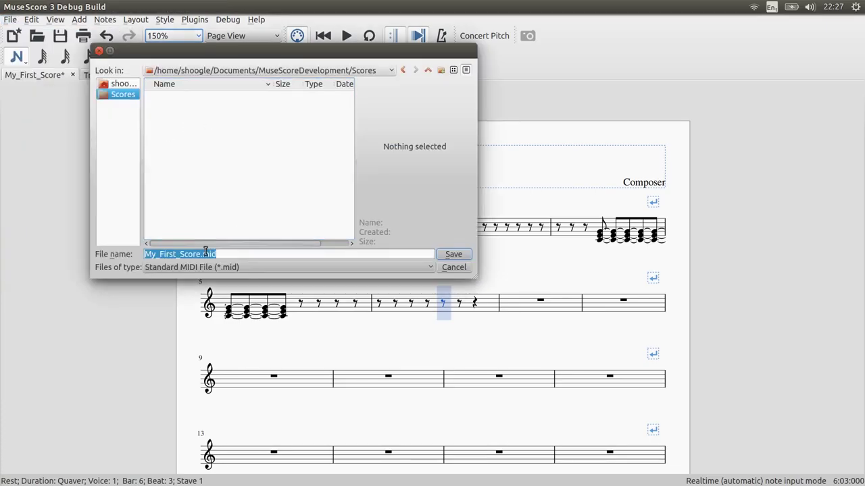
pyautogui.click(457, 255)
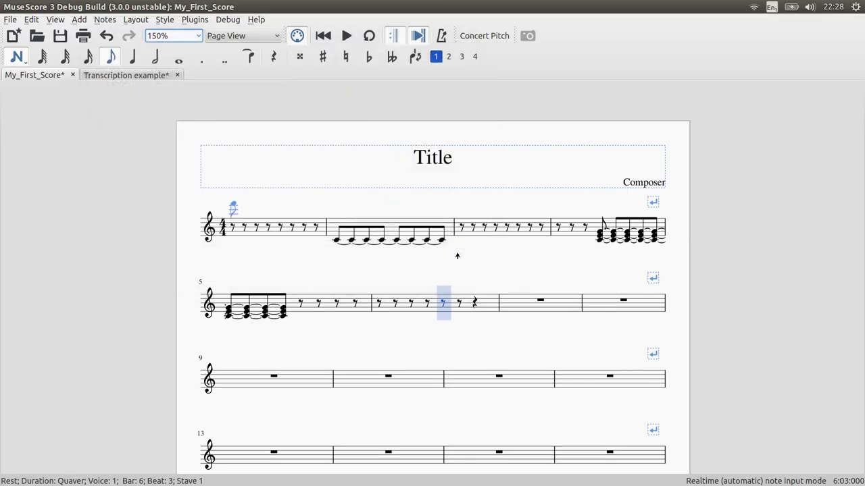
# Open the exported My_First_Score.mid and view it at 150% zoom.
pyautogui.click(10, 19)
pyautogui.moveTo(32, 19)
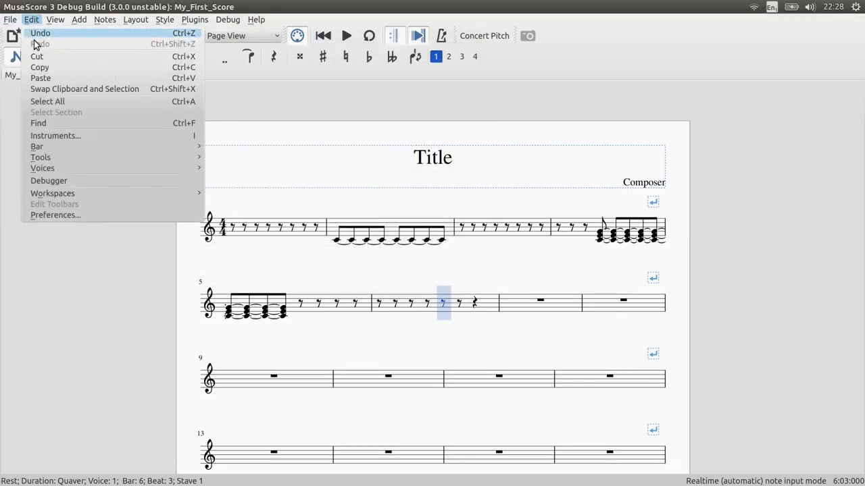
pyautogui.click(27, 43)
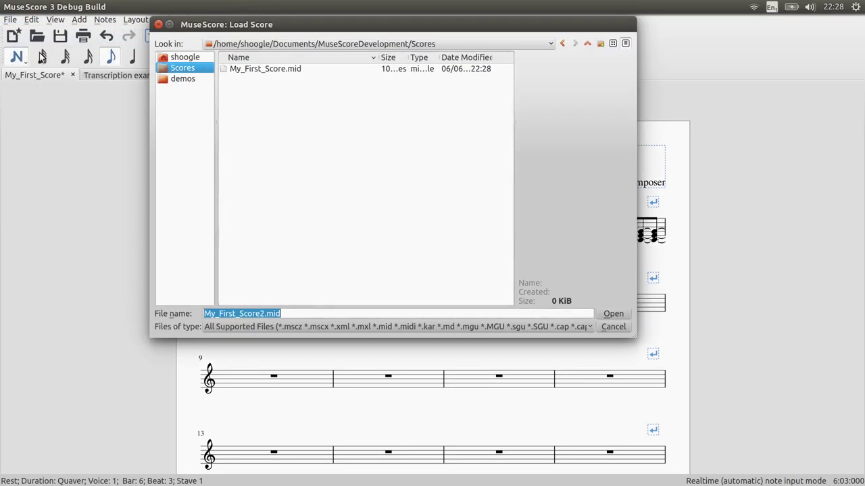
pyautogui.doubleClick(254, 71)
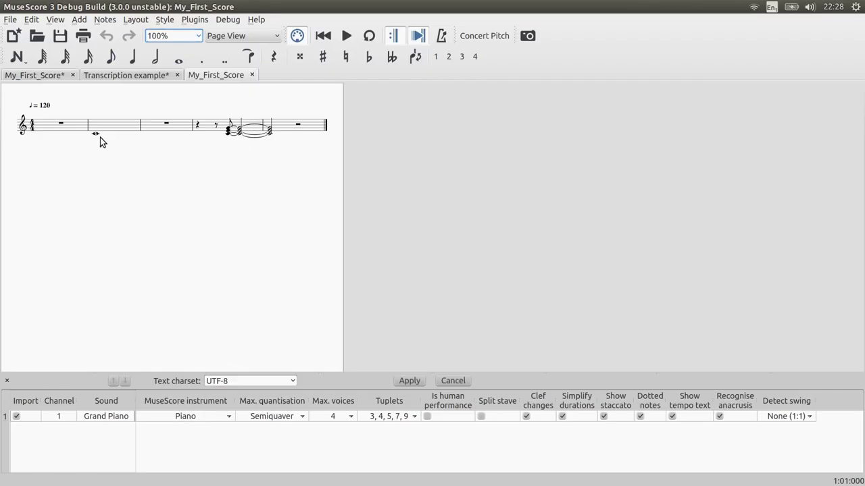
pyautogui.click(195, 35)
pyautogui.click(174, 83)
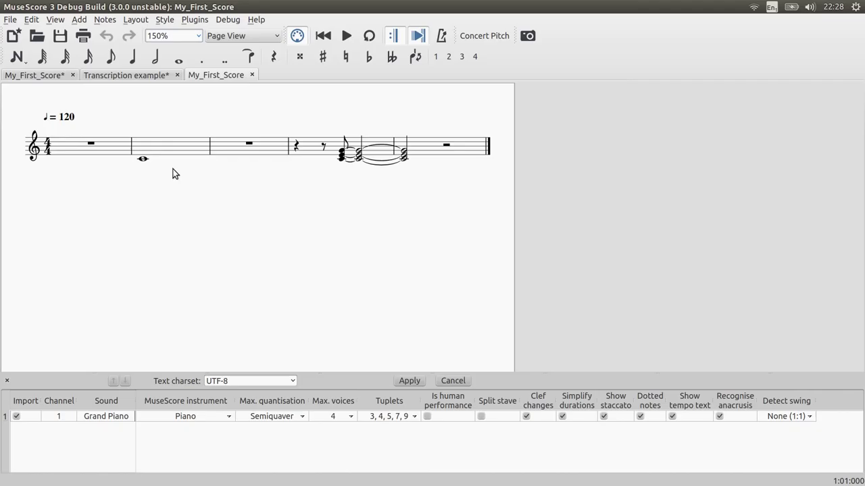
# Compare the imported score with My_First_Score*, then return to it with nothing selected.
pyautogui.click(35, 75)
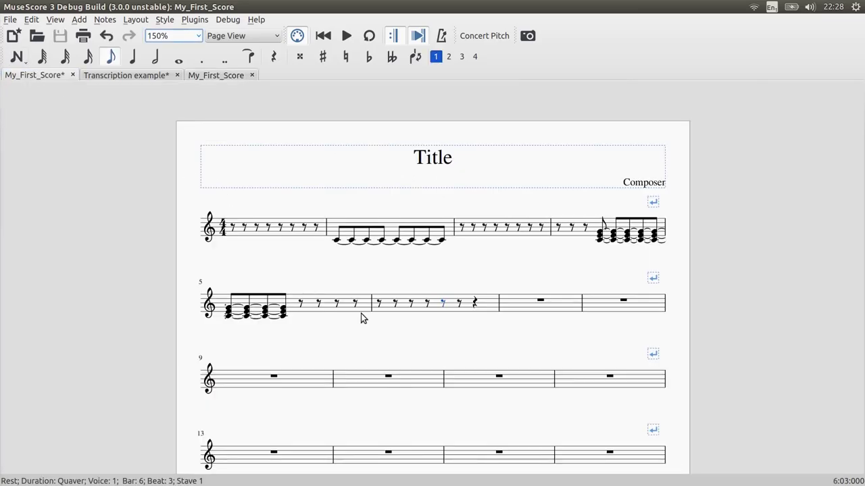
pyautogui.click(202, 76)
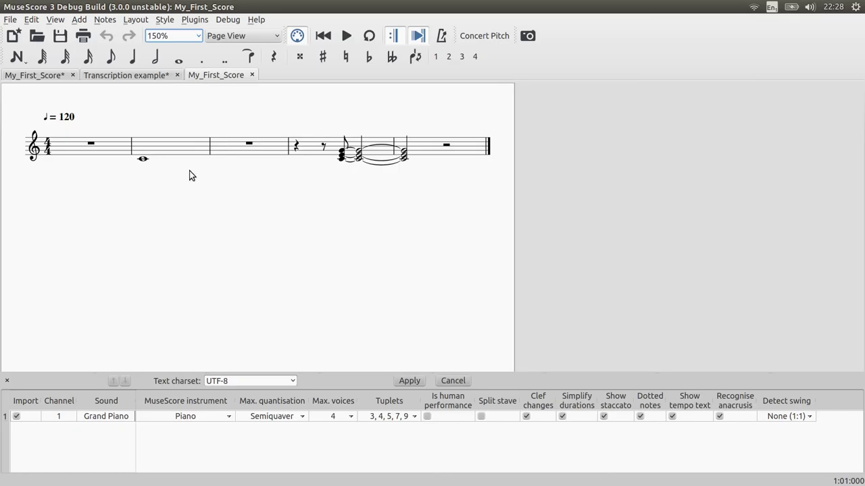
pyautogui.click(66, 100)
pyautogui.click(49, 78)
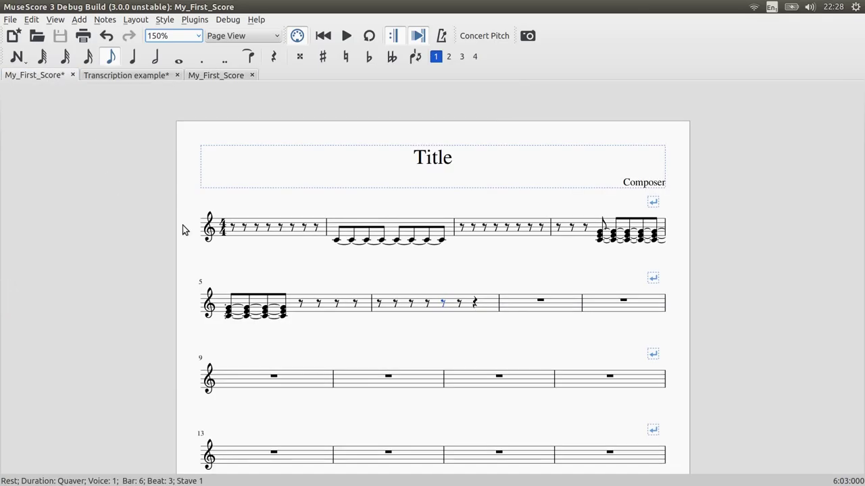
pyautogui.click(374, 267)
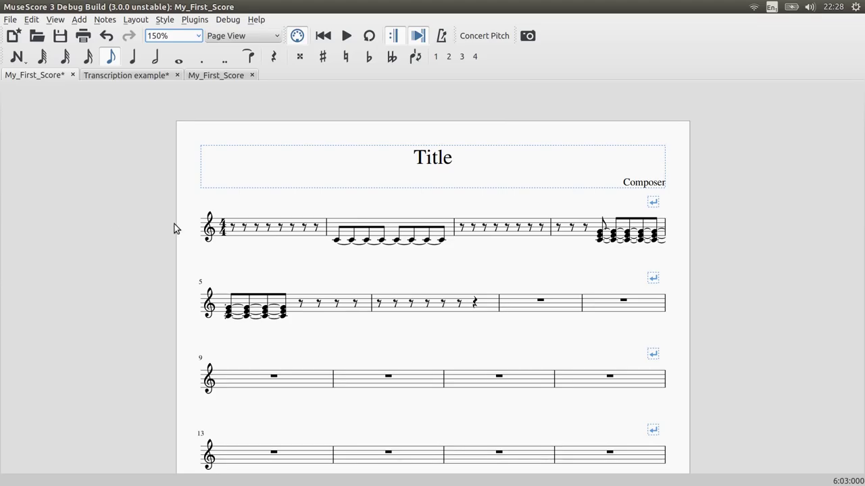
# Clear the whole score and switch to Realtime (manual) input with quaver duration.
pyautogui.click(255, 227)
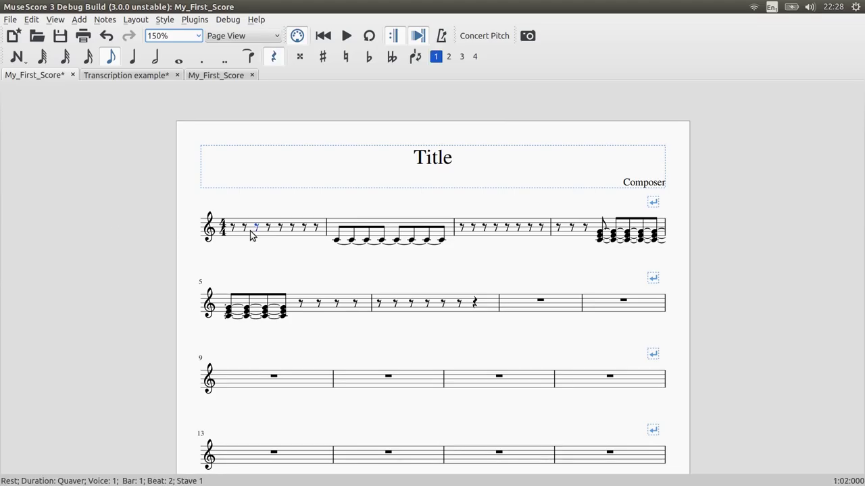
pyautogui.hotkey('ctrl', 'a')
pyautogui.press('Delete')
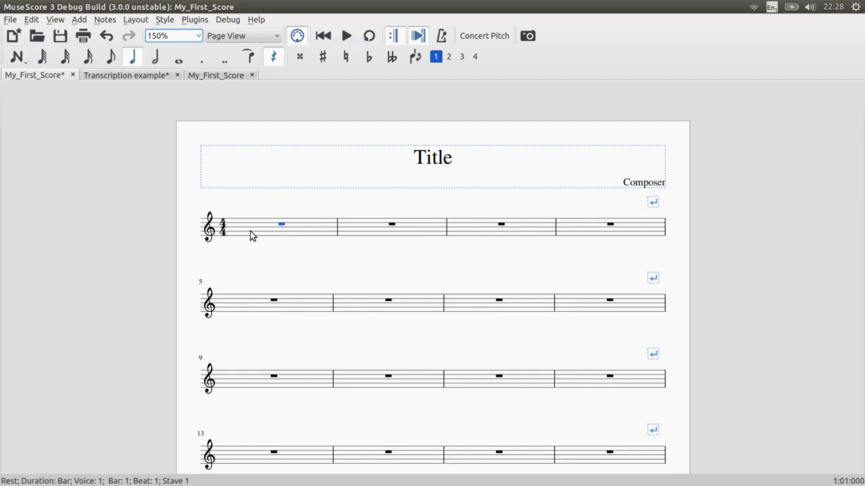
pyautogui.click(24, 62)
pyautogui.click(40, 118)
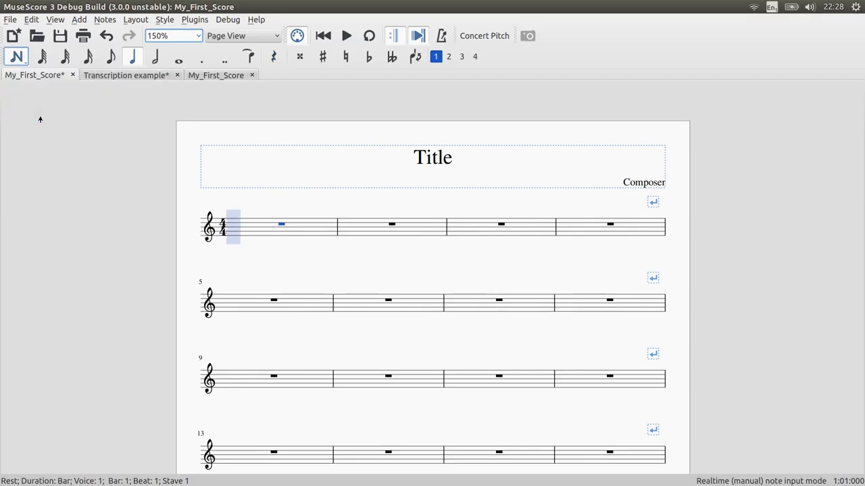
pyautogui.click(111, 59)
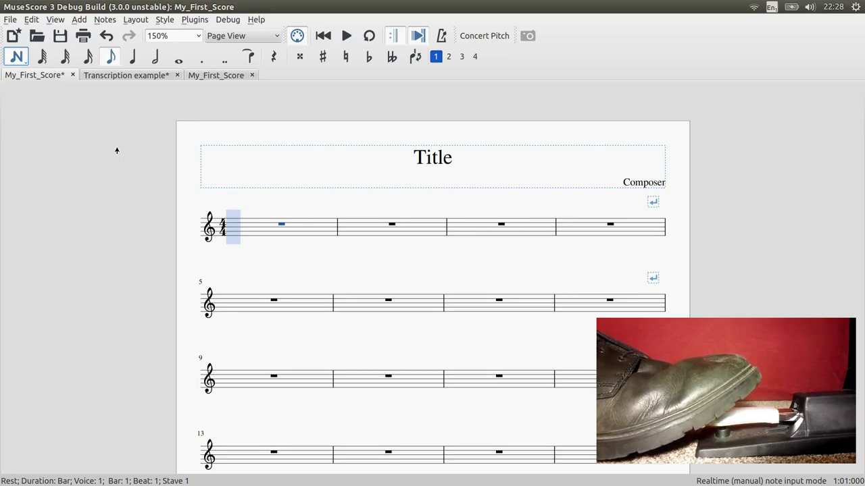
# Record eight quaver rests in bar 1 and rising quavers from C4 in bar 2.
pyautogui.press('Return')
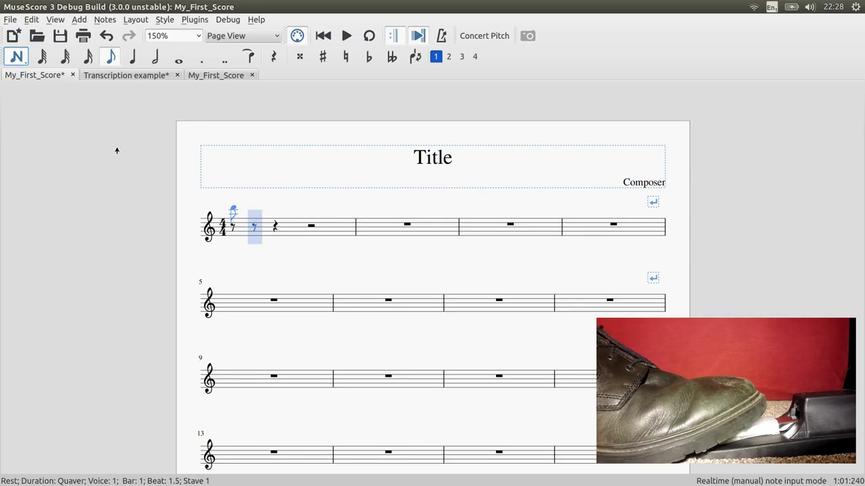
pyautogui.press('Return')
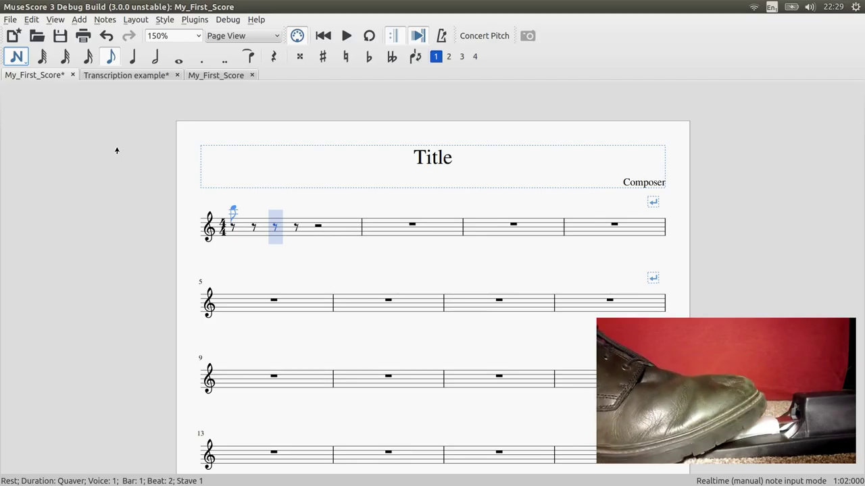
pyautogui.press('Return')
pyautogui.press('Return')
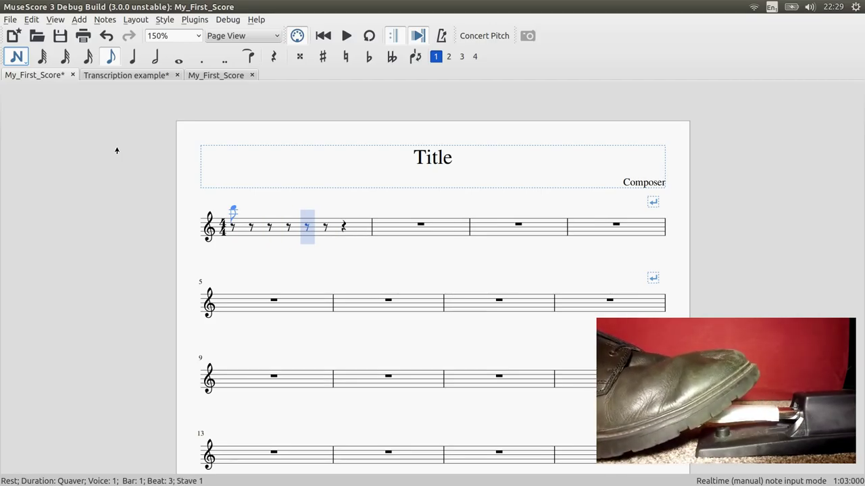
pyautogui.press('Return')
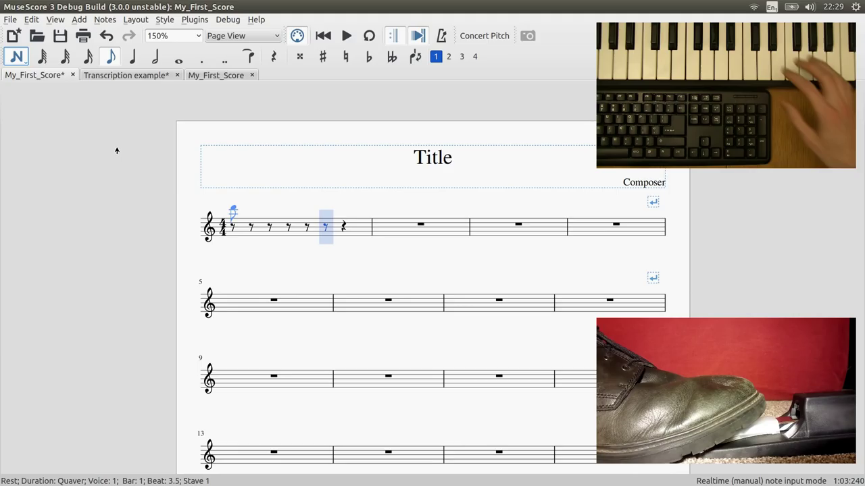
pyautogui.press('Return')
pyautogui.press('Return')
pyautogui.press('Return')
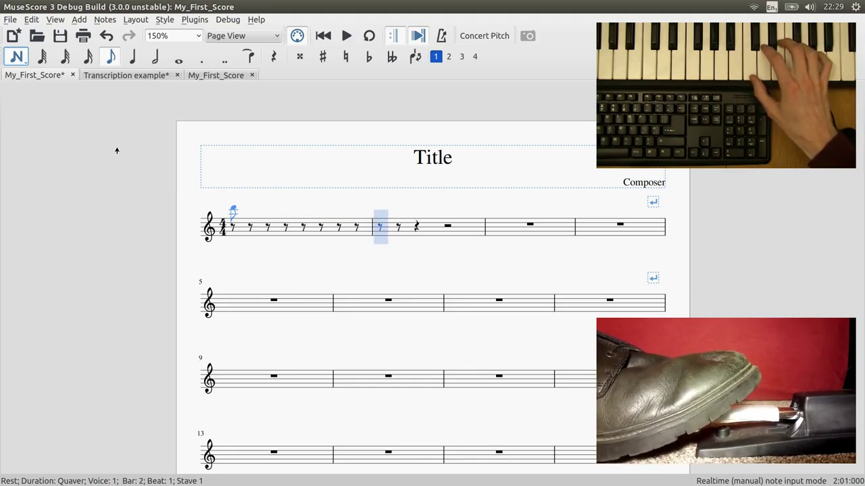
pyautogui.press('Return')
pyautogui.press('Return')
pyautogui.press('Return')
pyautogui.press('Return')
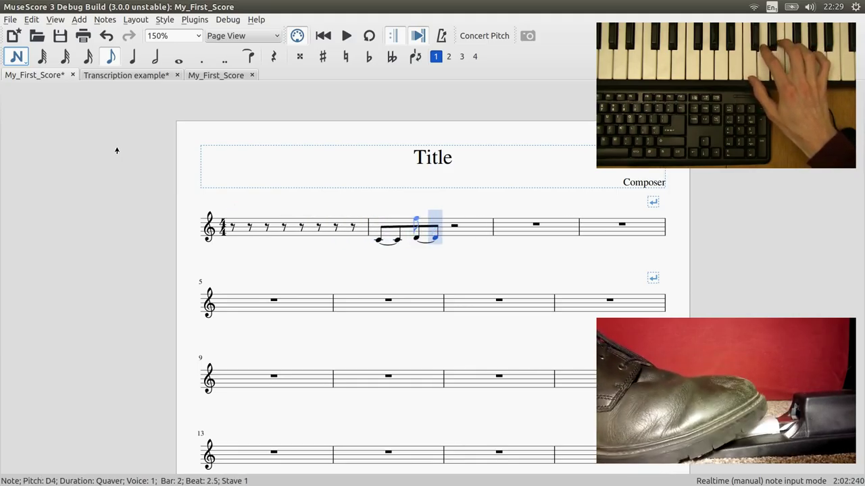
pyautogui.press('Return')
pyautogui.press('Return')
pyautogui.press('Return')
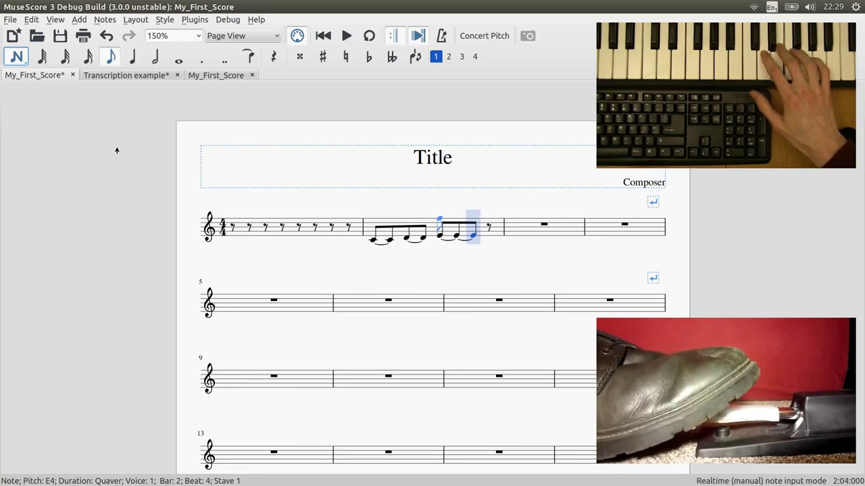
pyautogui.press('Return')
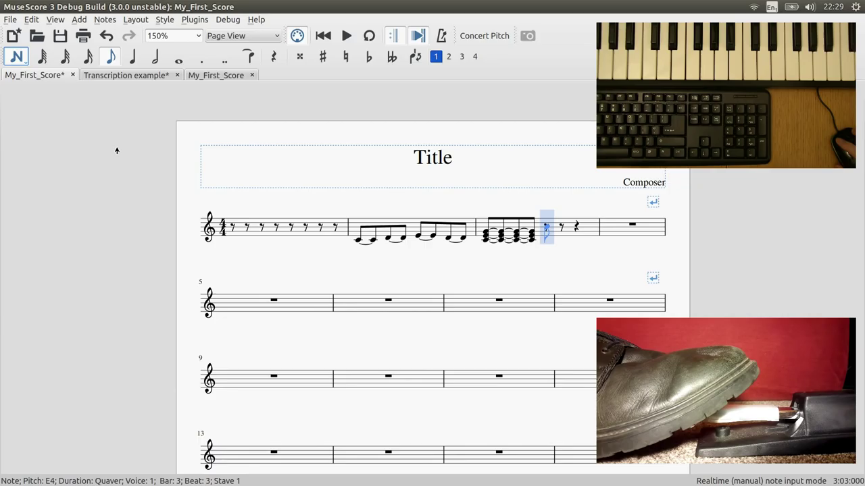
# Leave note input and delete all notes so every bar holds a whole-bar rest.
pyautogui.click(17, 58)
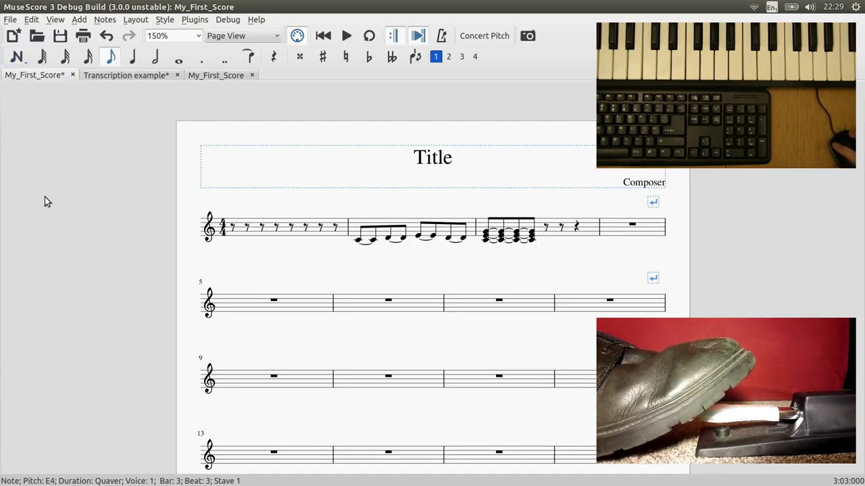
pyautogui.hotkey('ctrl', 'a')
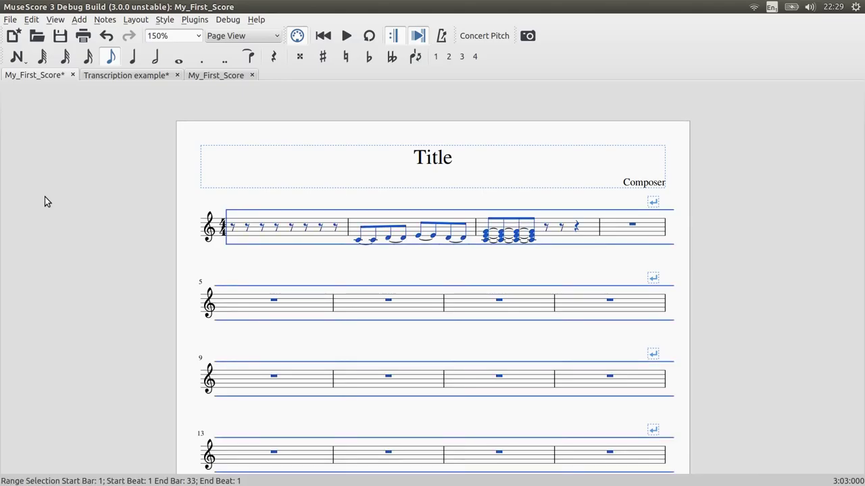
pyautogui.press('Delete')
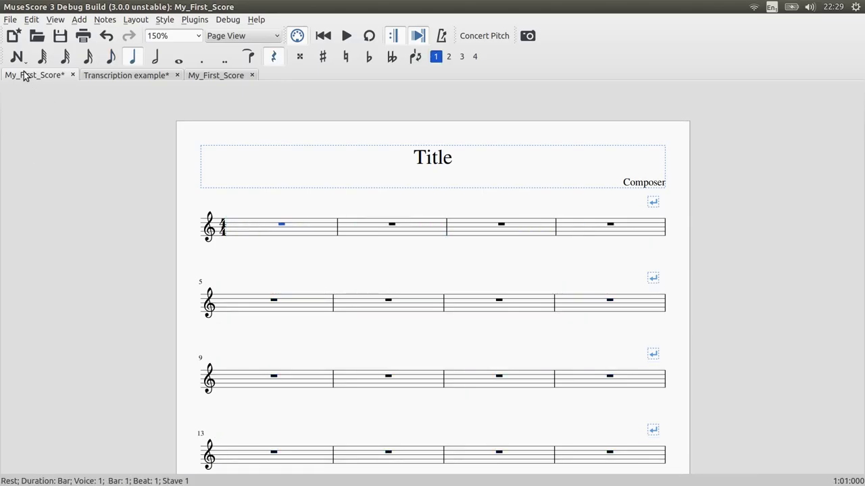
# Bring up the denemo.org home page in Firefox.
pyautogui.moveTo(2, 133)
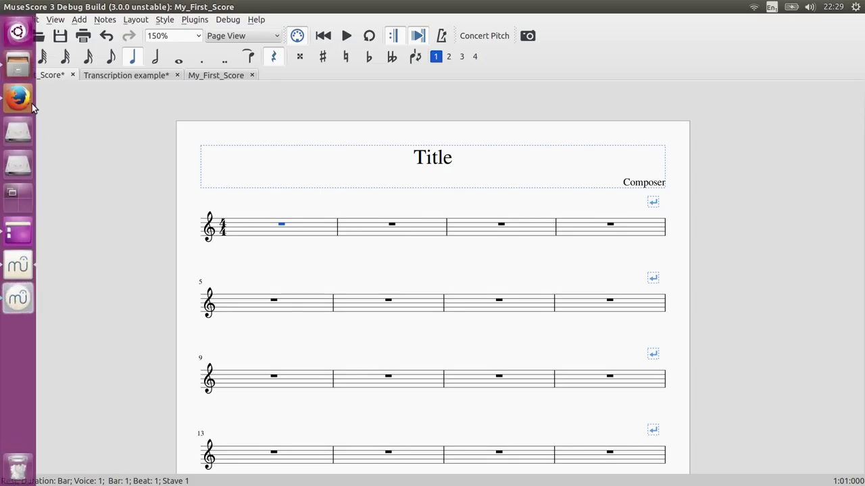
pyautogui.click(18, 98)
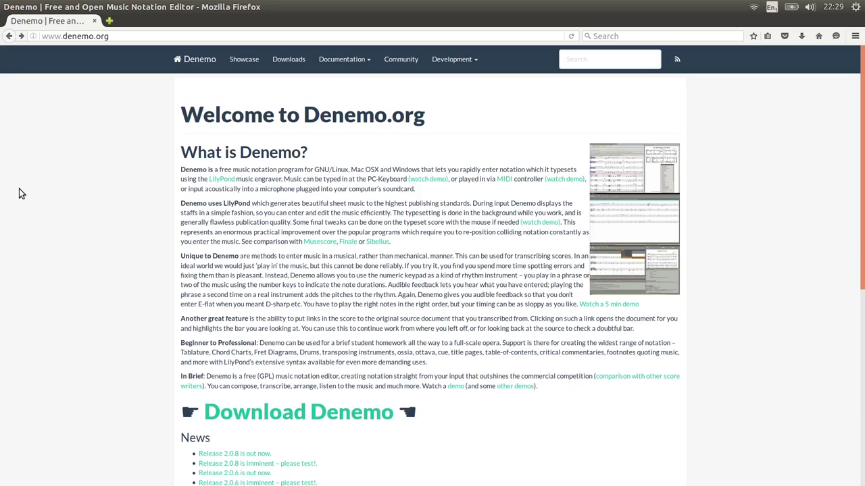
# Return to My_First_Score in MuseScore 3 and switch to Rhythm note input.
pyautogui.moveTo(1, 203)
pyautogui.click(16, 265)
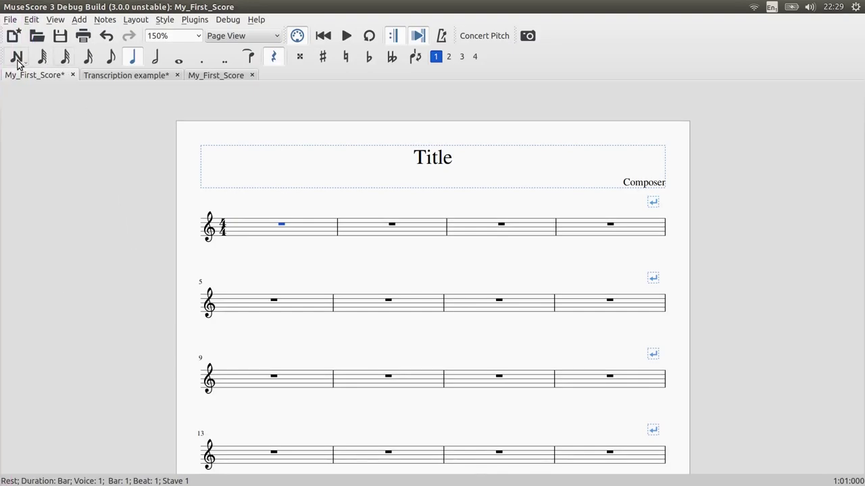
pyautogui.click(18, 59)
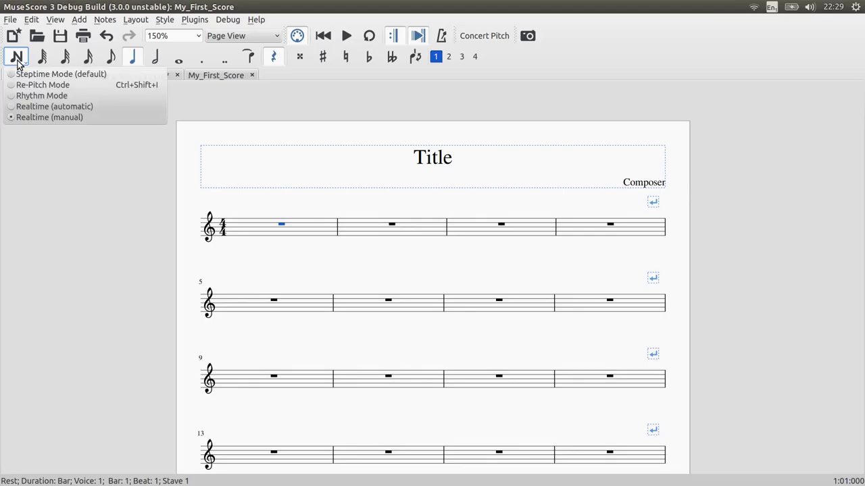
pyautogui.click(37, 96)
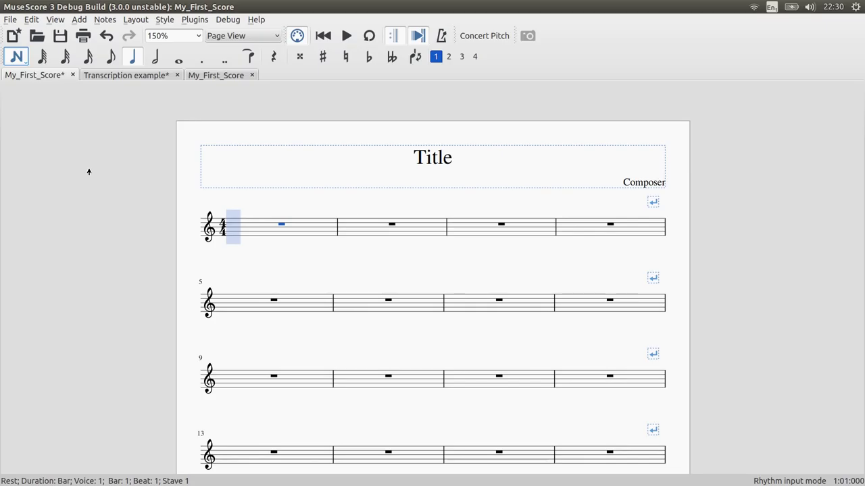
# Enter a crotchet, two quavers and a minim on C4 in bar 1.
pyautogui.press('5')
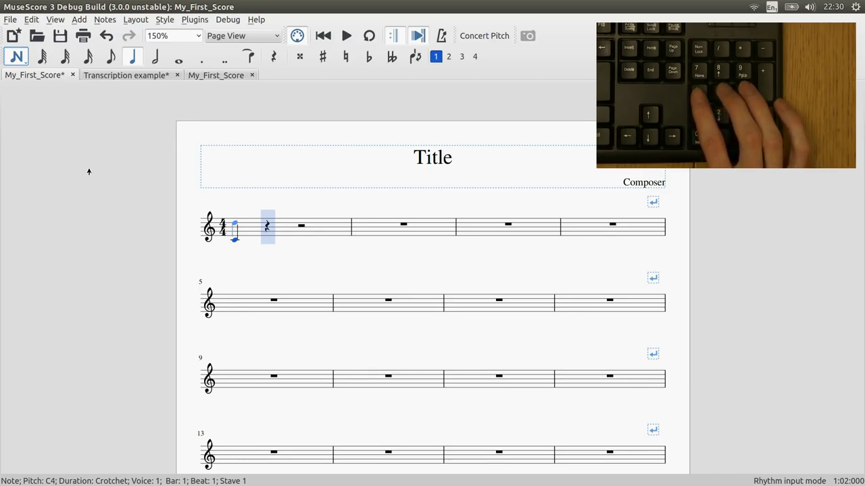
pyautogui.press('4')
pyautogui.press('4')
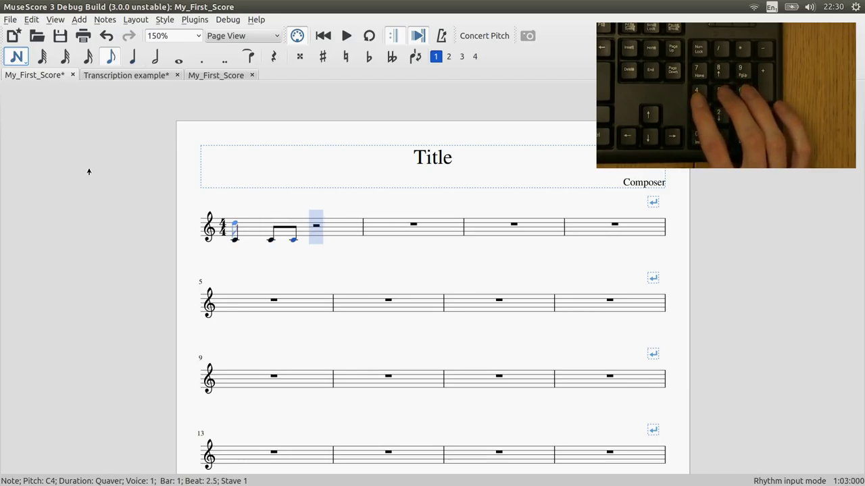
pyautogui.press('6')
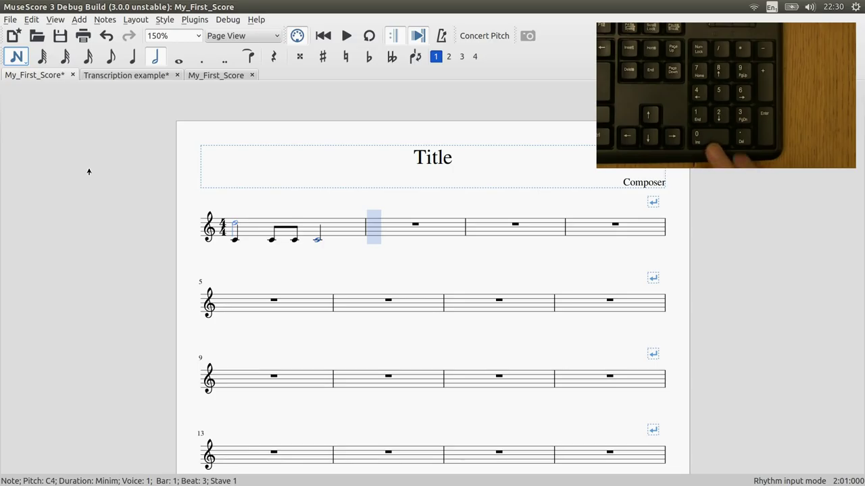
pyautogui.press('0')
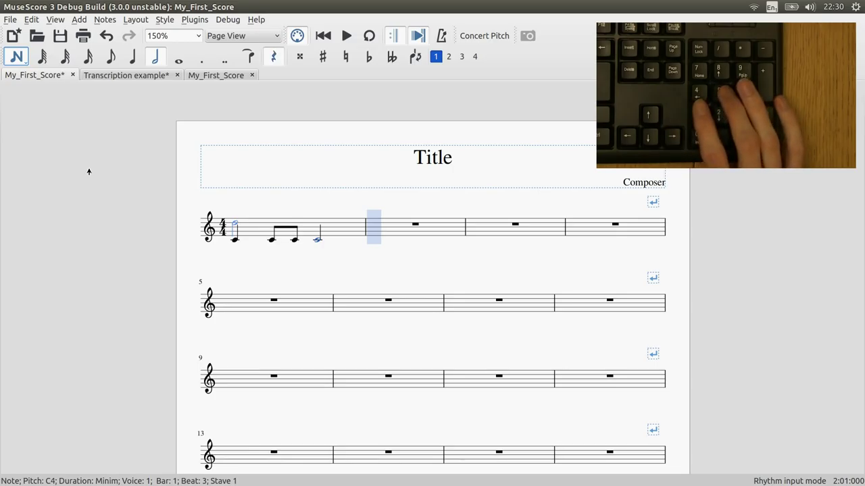
# Fill bar 2 with a crotchet rest, crotchet, dotted crotchet and quaver on C4.
pyautogui.press('5')
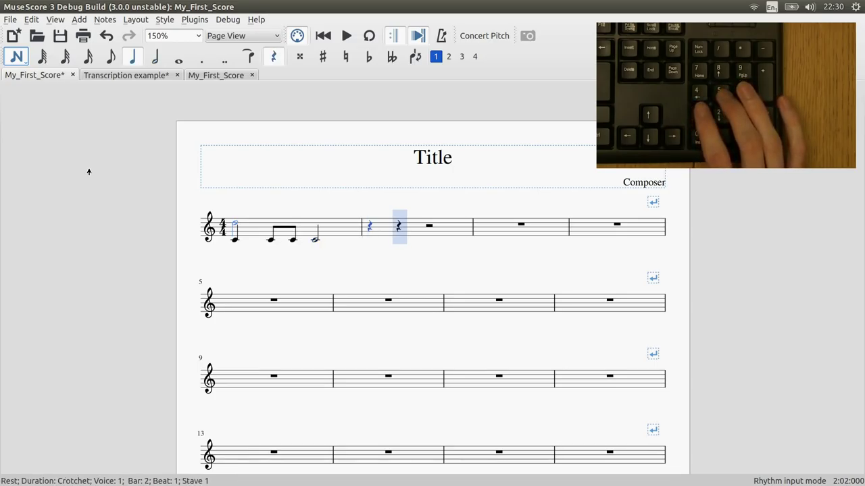
pyautogui.press('0')
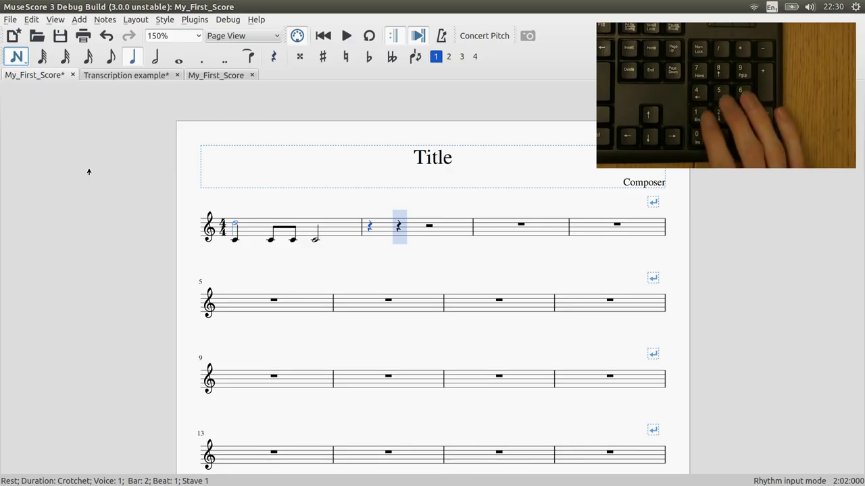
pyautogui.press('5')
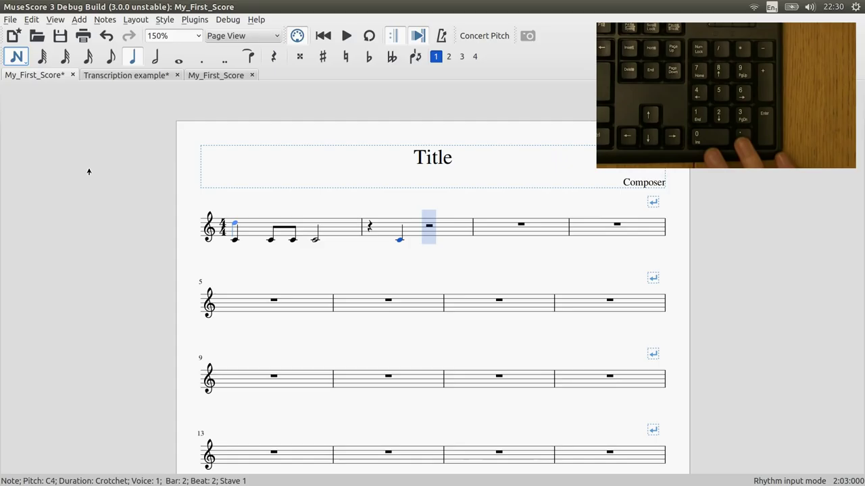
pyautogui.press('.')
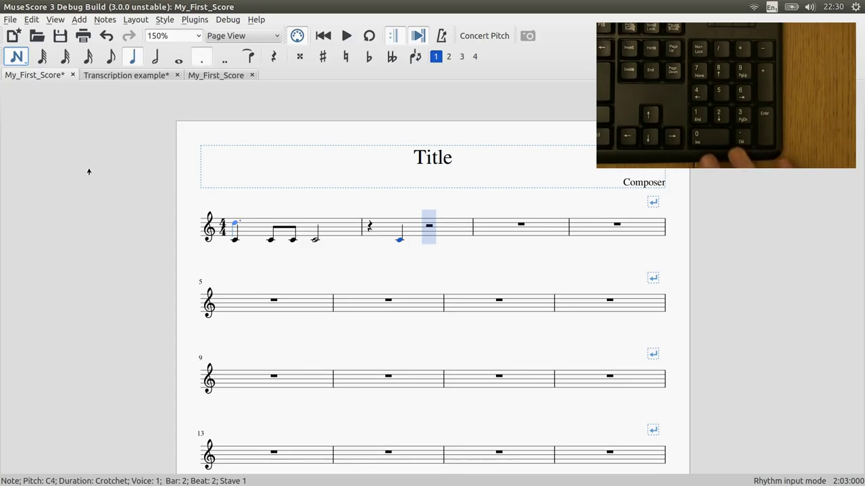
pyautogui.press('5')
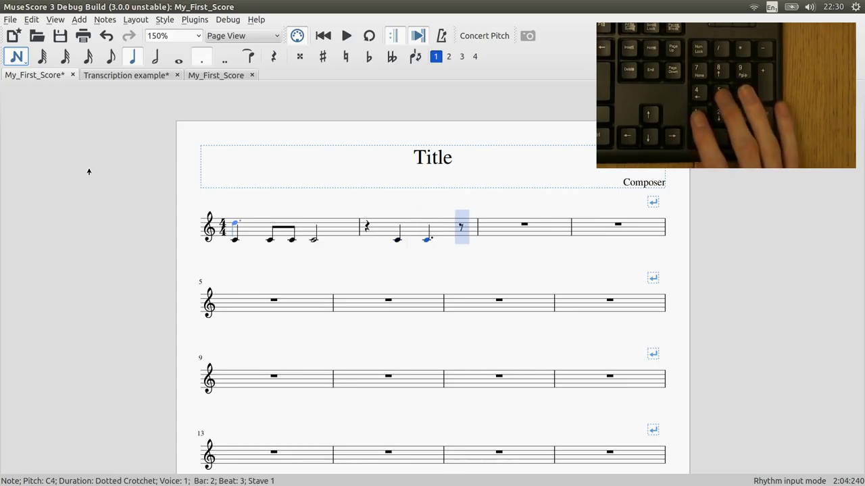
pyautogui.press('.')
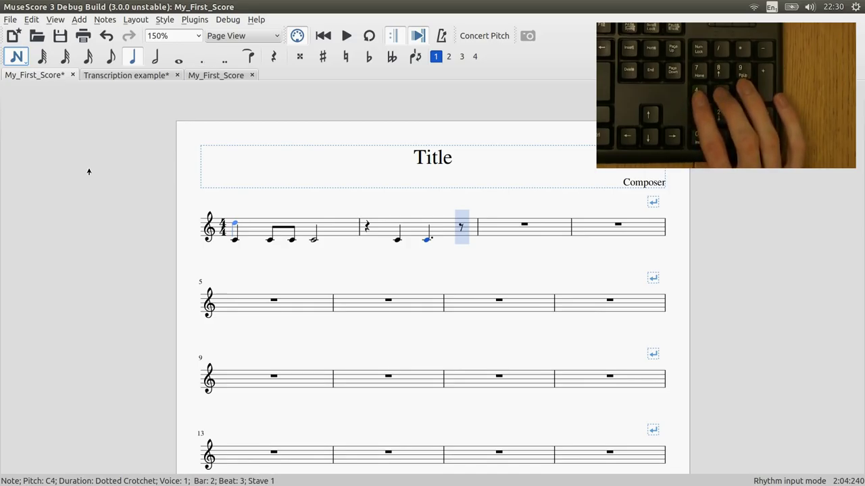
pyautogui.press('3')
# Add two C4 crotchets at the start of bar 3.
pyautogui.press('5')
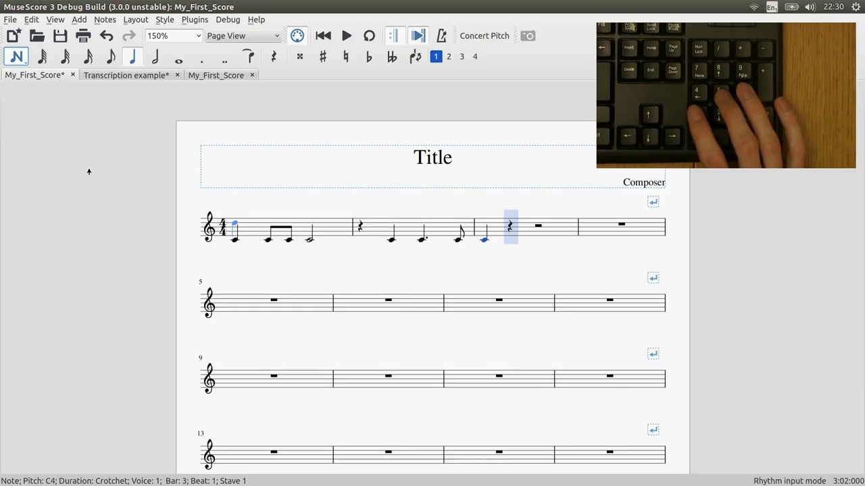
pyautogui.press('5')
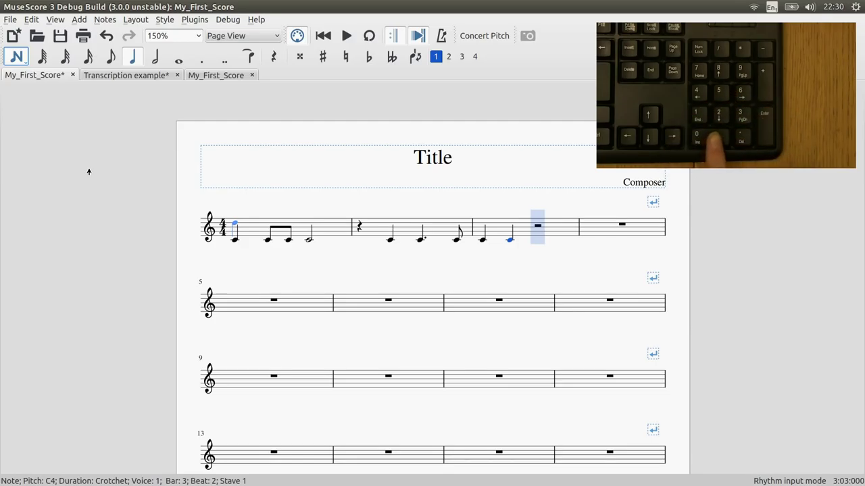
pyautogui.press('0')
pyautogui.press('0')
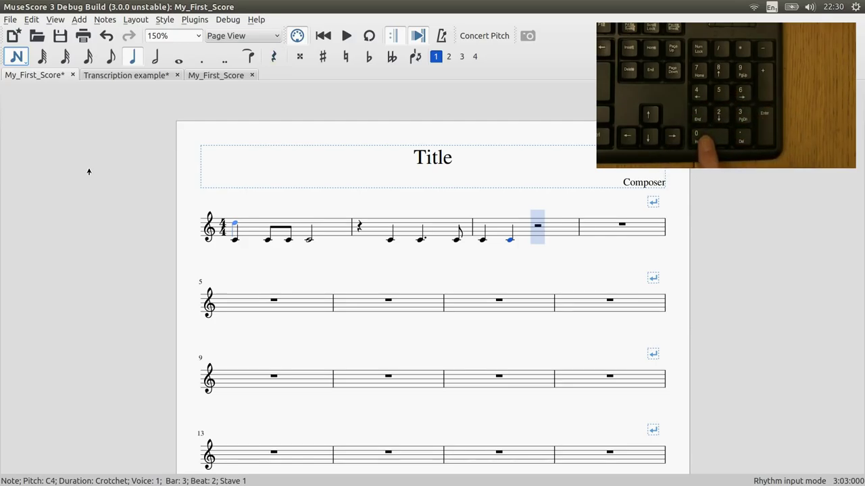
pyautogui.press('.')
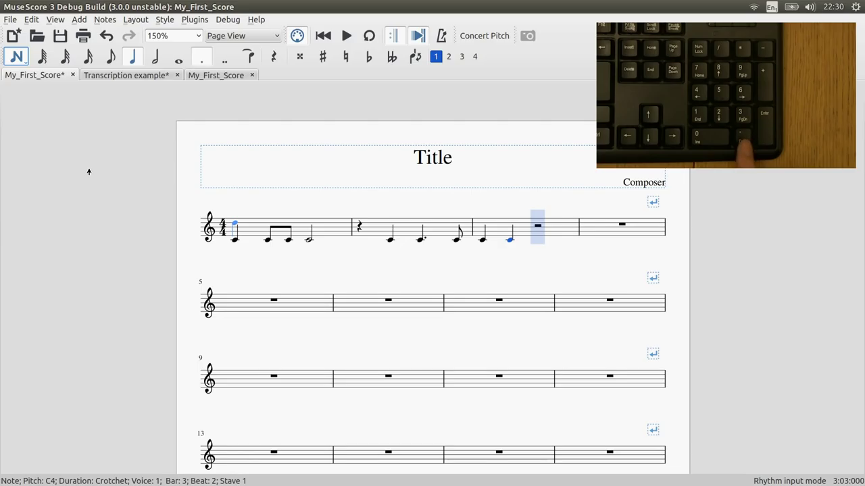
pyautogui.press('.')
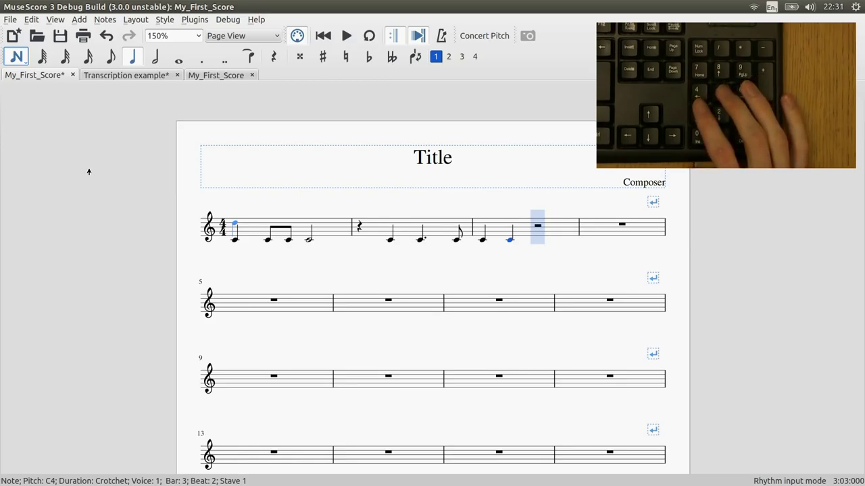
# Jump to the first note with Ctrl+Home and switch to Re-Pitch mode.
pyautogui.press('6')
pyautogui.hotkey('ctrl', 'Home')
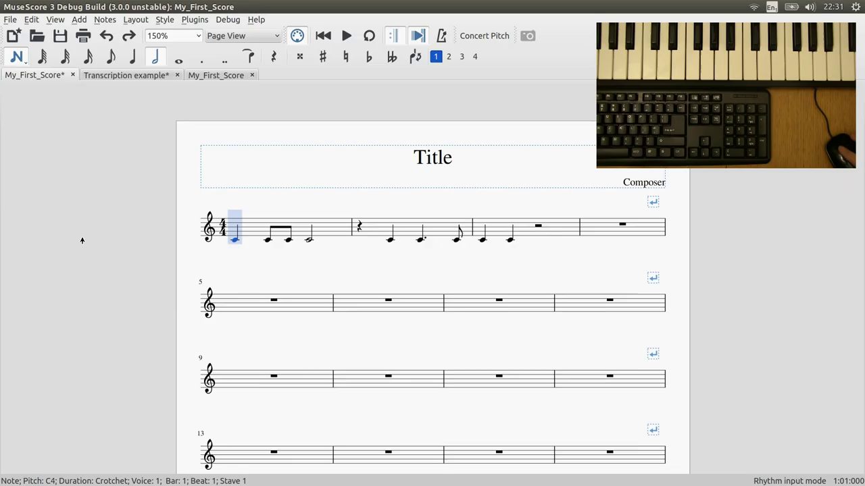
pyautogui.click(19, 61)
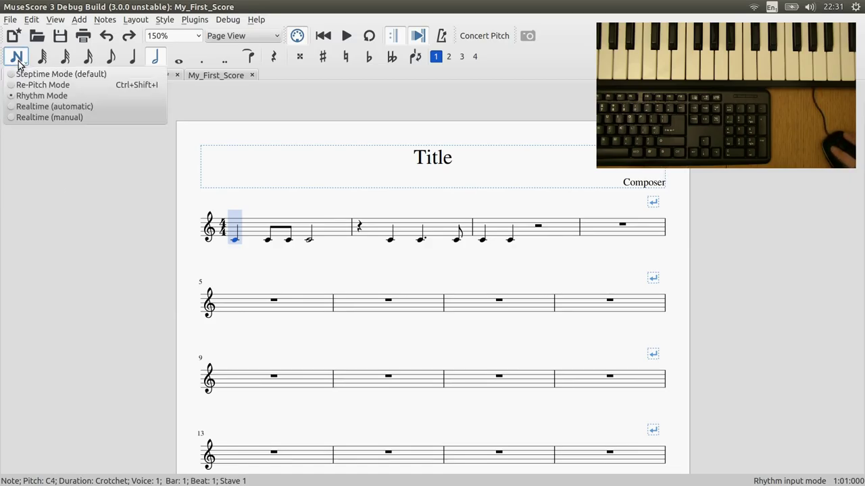
pyautogui.click(24, 86)
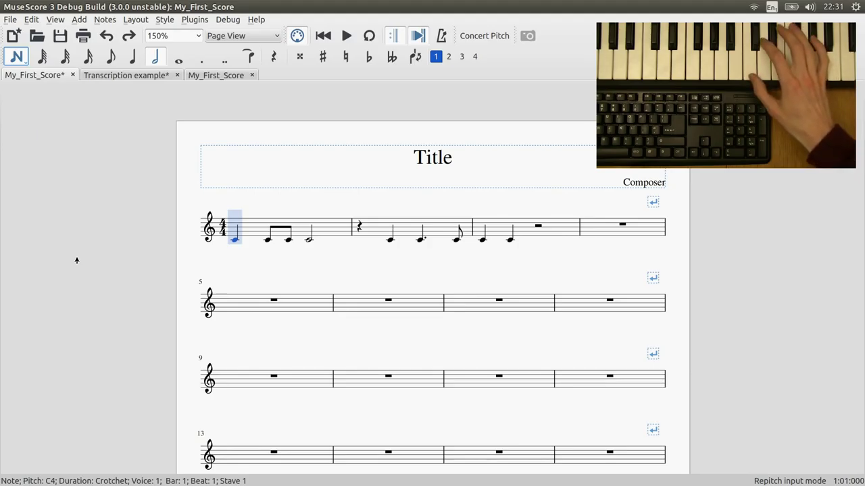
# Re-pitch bar 1 to C, D, D, E.
pyautogui.press('c')
pyautogui.press('d')
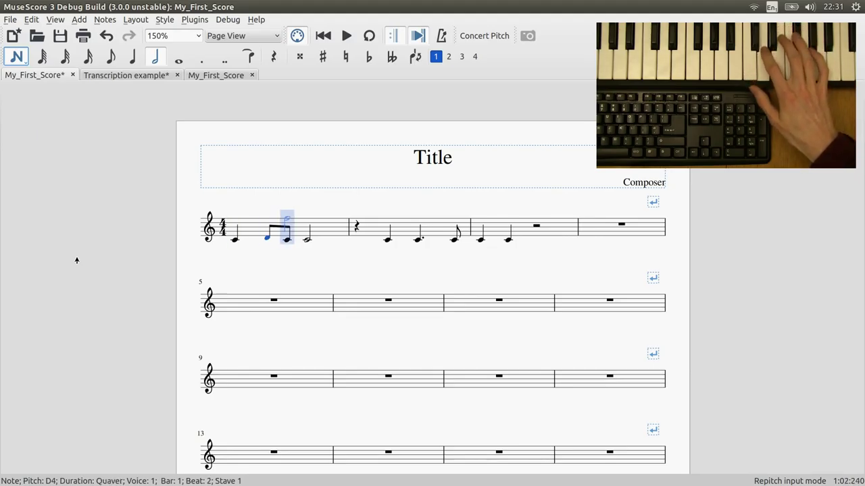
pyautogui.press('d')
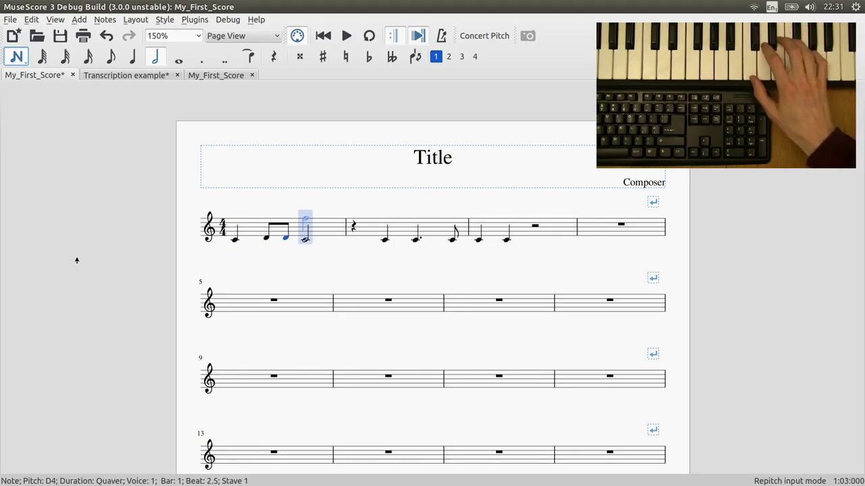
pyautogui.press('e')
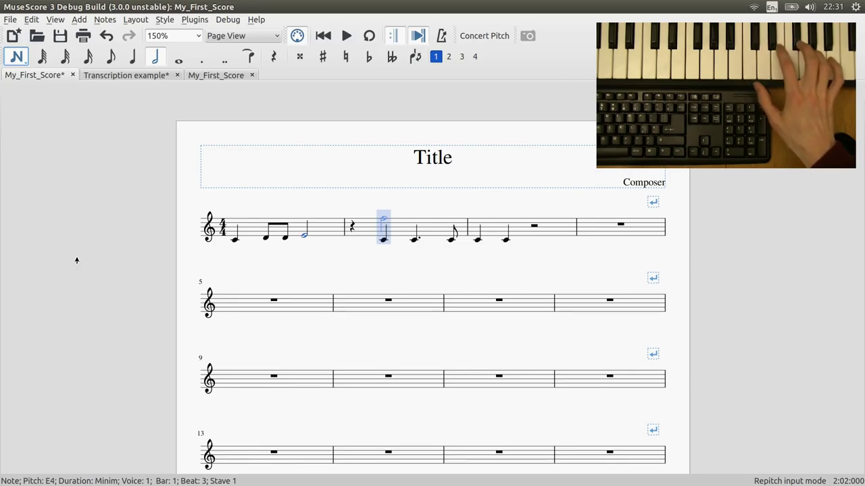
# Re-pitch bar 2's notes as chords and bar 3's first notes to E and D.
pyautogui.press('e')
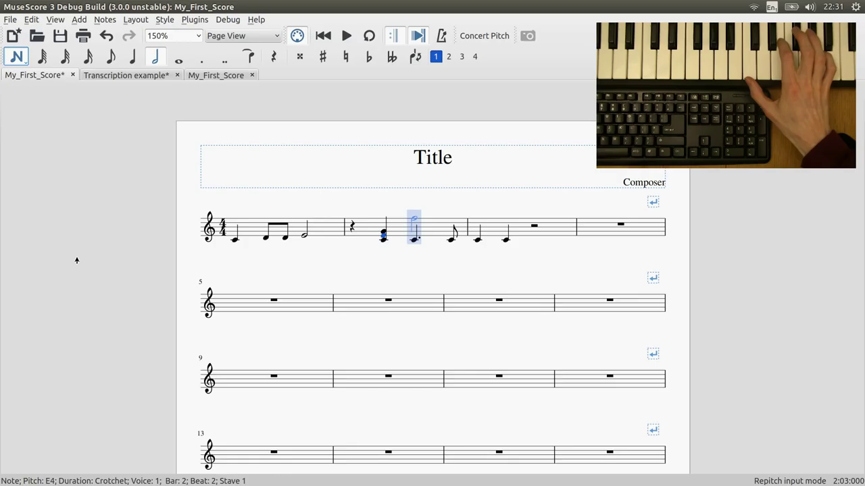
pyautogui.press('c')
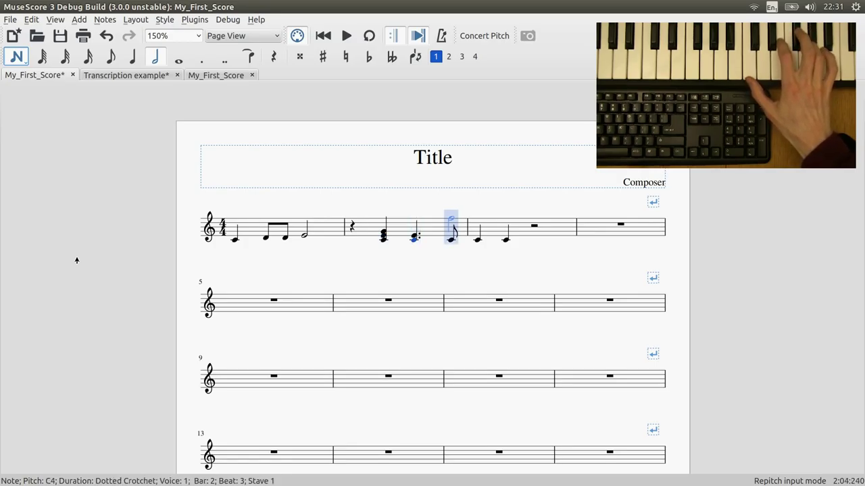
pyautogui.press('c')
pyautogui.press('e')
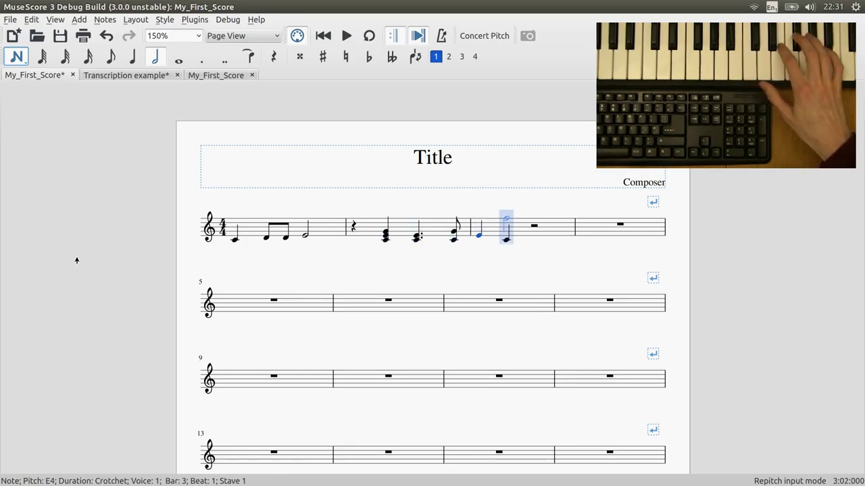
pyautogui.press('d')
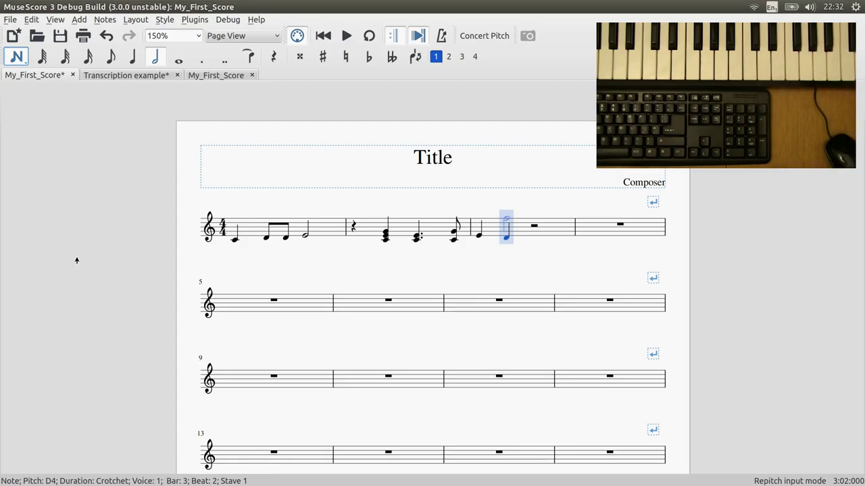
pyautogui.press('Escape')
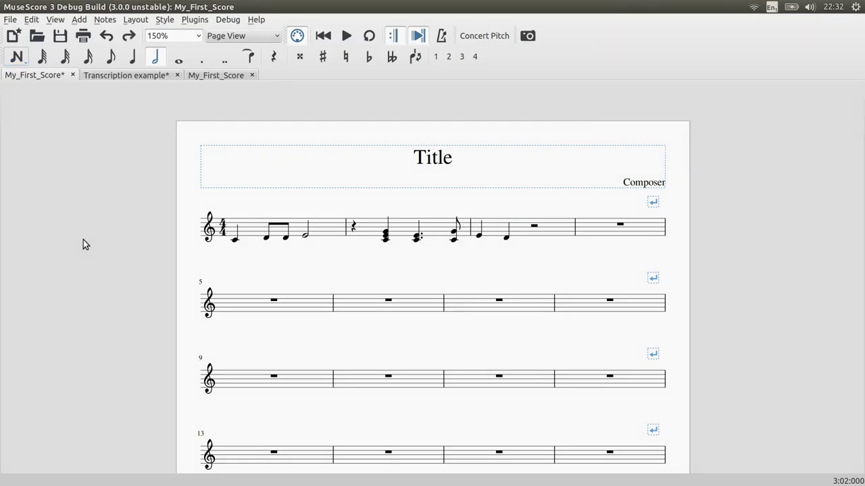